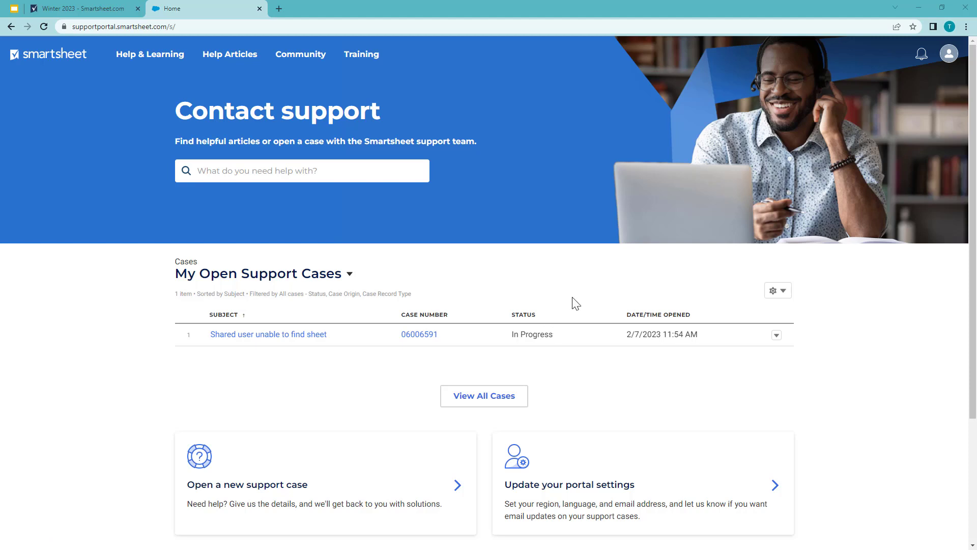
- View the list of all support cases, then return to the support portal home page
{"action": "left_click", "coordinate": [506, 398]}
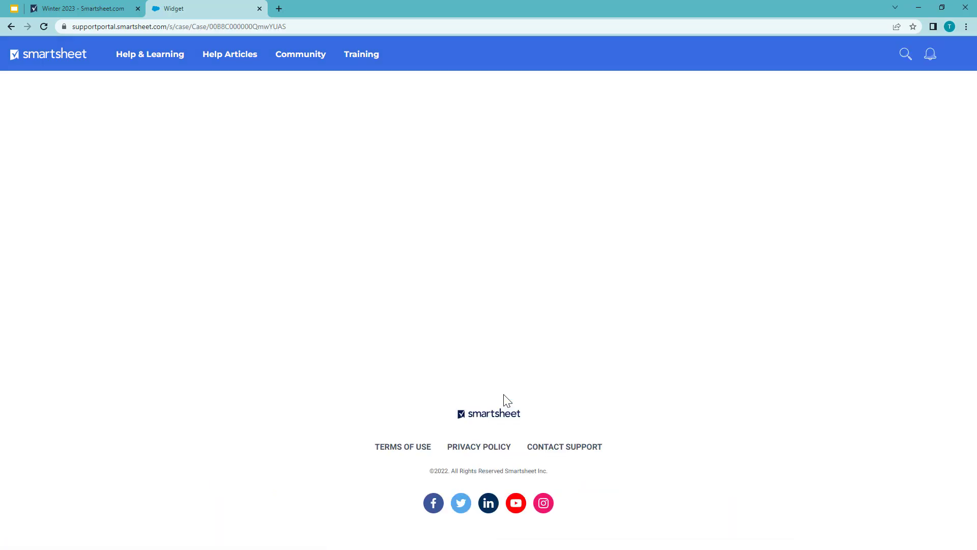
{"action": "left_click", "coordinate": [11, 26]}
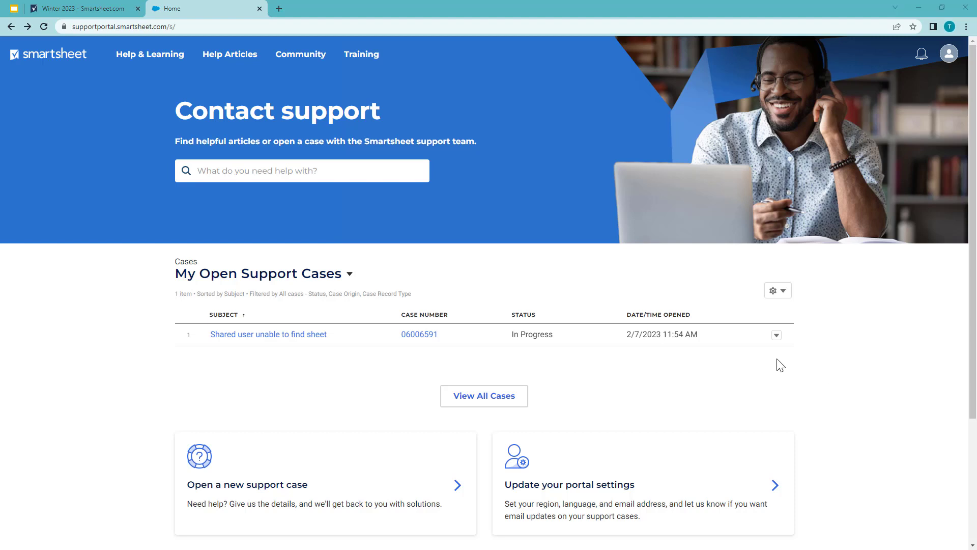
- Start a support case titled "Shared user unable to access sheet", describing that the user cannot access the shared sheet, and proceed to categorization
{"action": "left_click", "coordinate": [426, 476]}
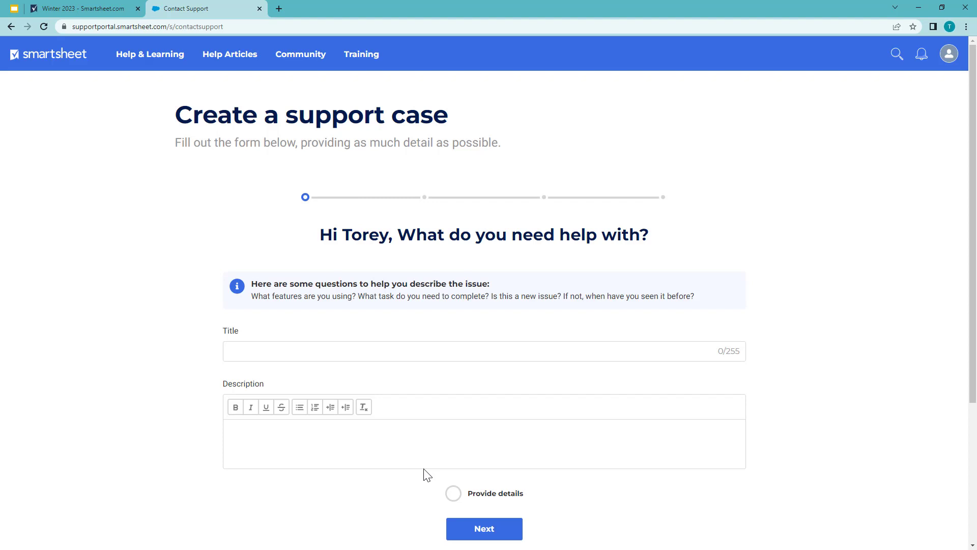
{"action": "left_click", "coordinate": [443, 352]}
{"action": "type", "text": "Shared user unable to access sheet"}
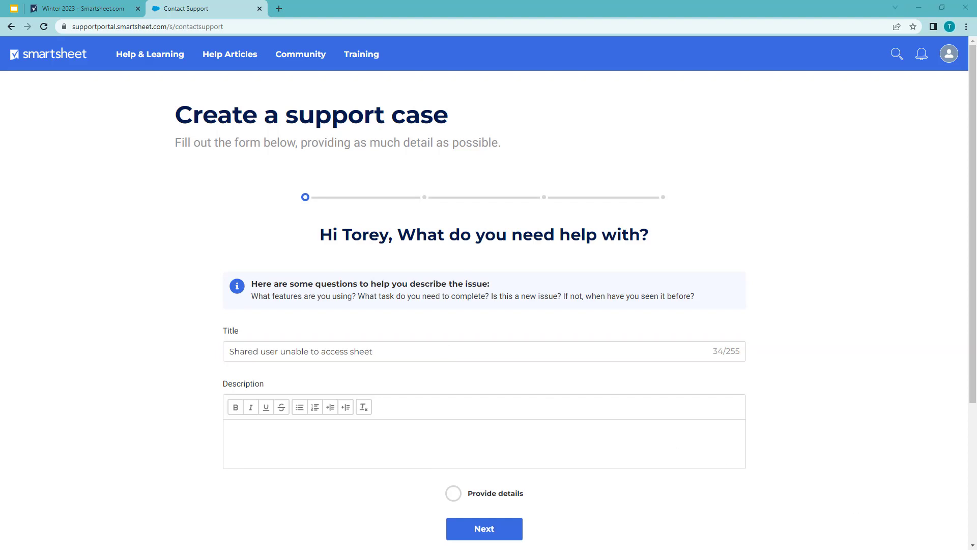
{"action": "left_click", "coordinate": [320, 441]}
{"action": "type", "text": "Hello, I have shared my sheet with another user, however they are unable to access the sheet within Smartsheet. Please see the screenshot attached confirming that I have shared the user to the sheet."}
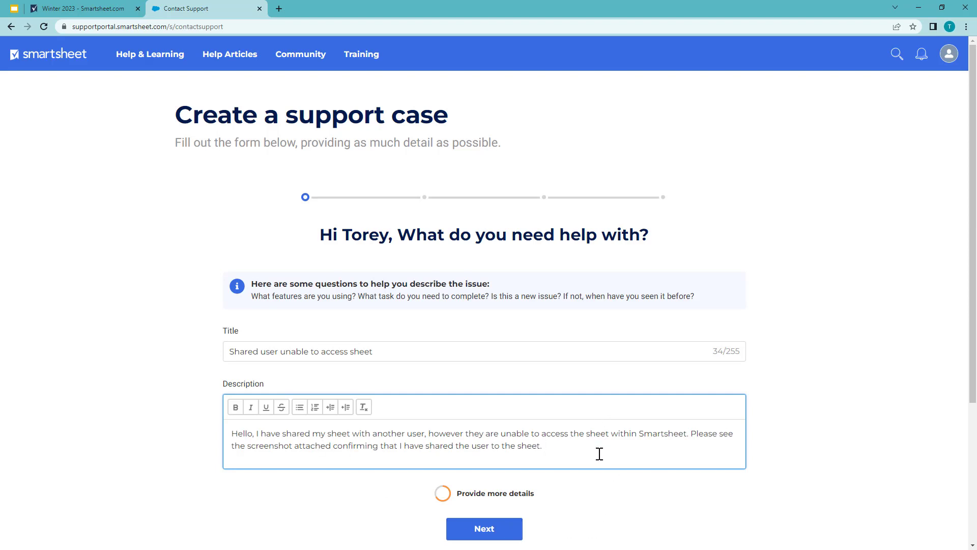
{"action": "left_click", "coordinate": [486, 529]}
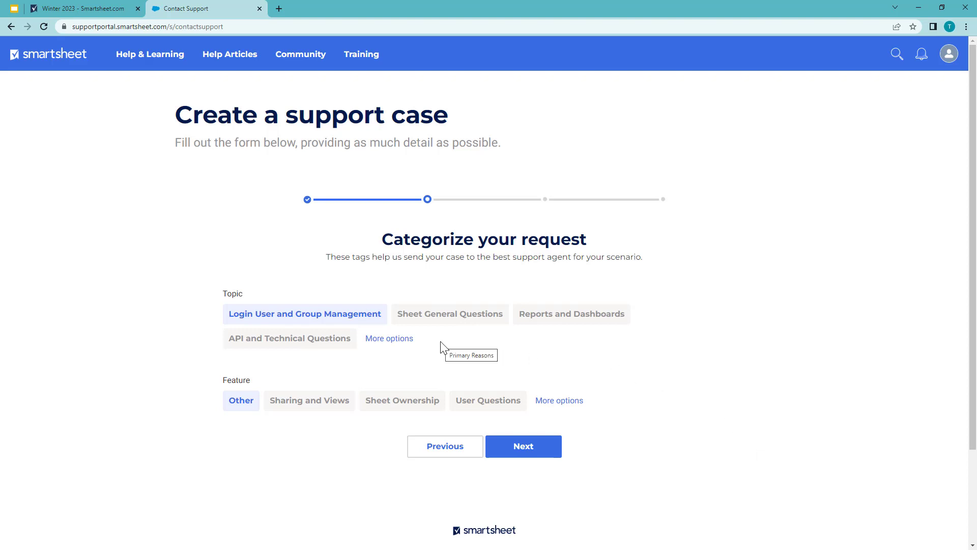
- Categorize the request under the topic Sheet General Questions and the feature Sharing and Views, and continue to the suggested resources
{"action": "left_click", "coordinate": [395, 344]}
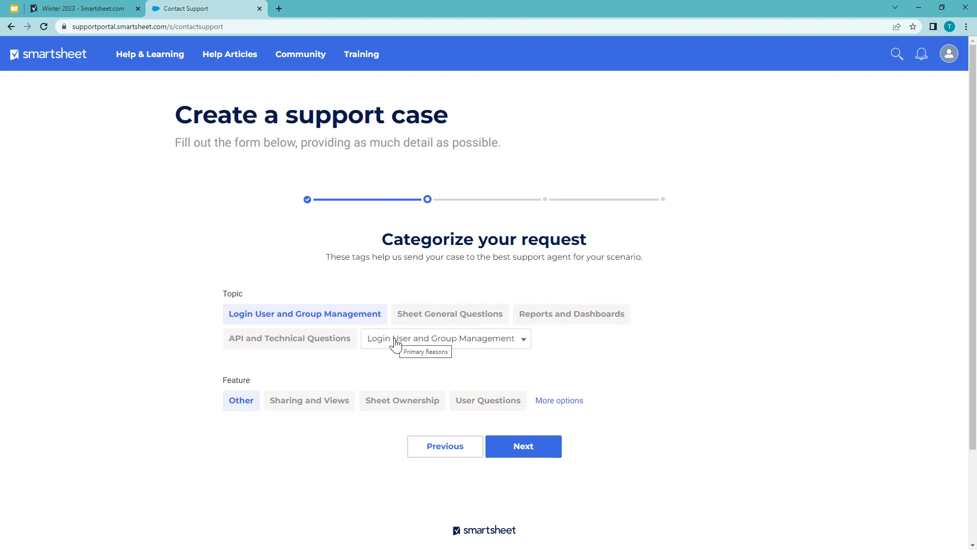
{"action": "left_click", "coordinate": [524, 339]}
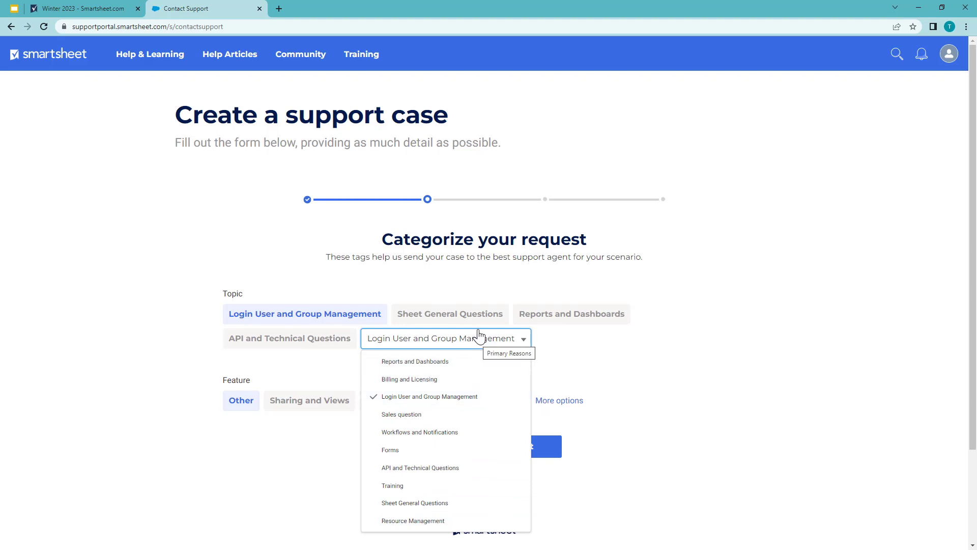
{"action": "left_click", "coordinate": [449, 315]}
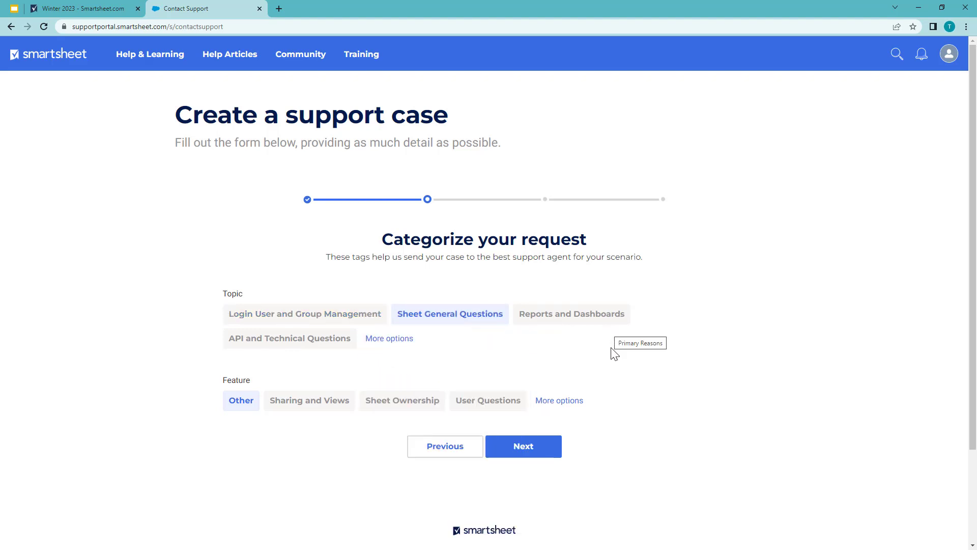
{"action": "left_click", "coordinate": [328, 407]}
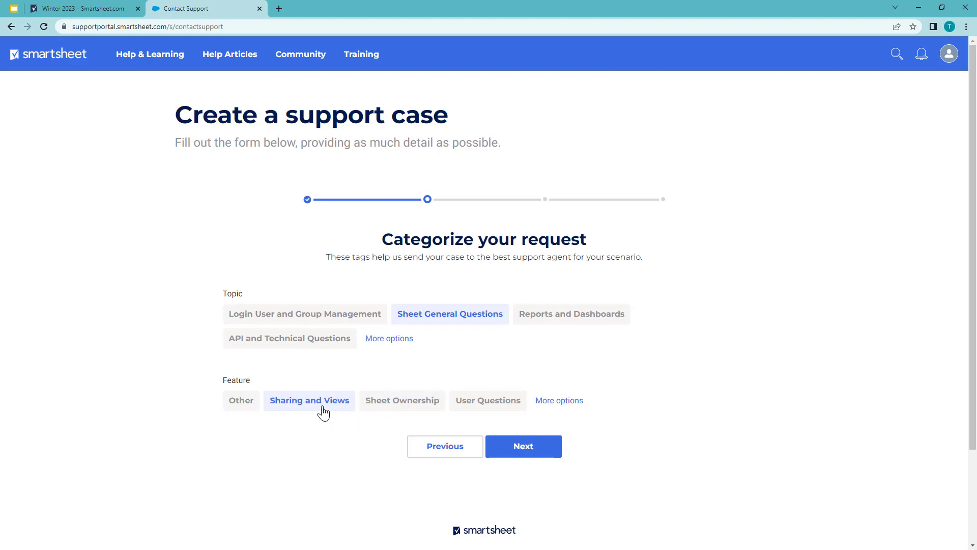
{"action": "left_click", "coordinate": [577, 406]}
{"action": "left_click", "coordinate": [618, 405]}
{"action": "mouse_move", "coordinate": [623, 430]}
{"action": "left_mouse_down"}
{"action": "mouse_move", "coordinate": [626, 504]}
{"action": "mouse_move", "coordinate": [627, 423]}
{"action": "left_mouse_up"}
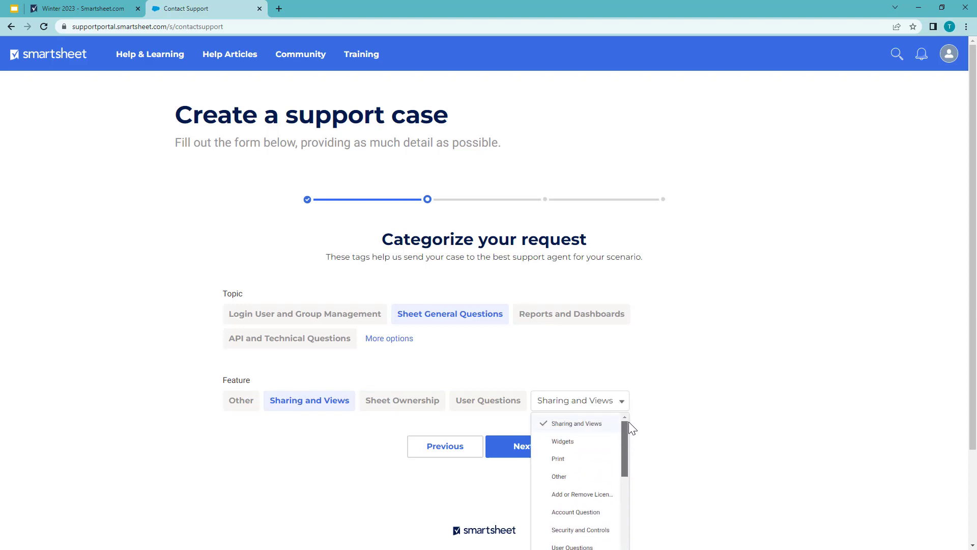
{"action": "left_click", "coordinate": [662, 387]}
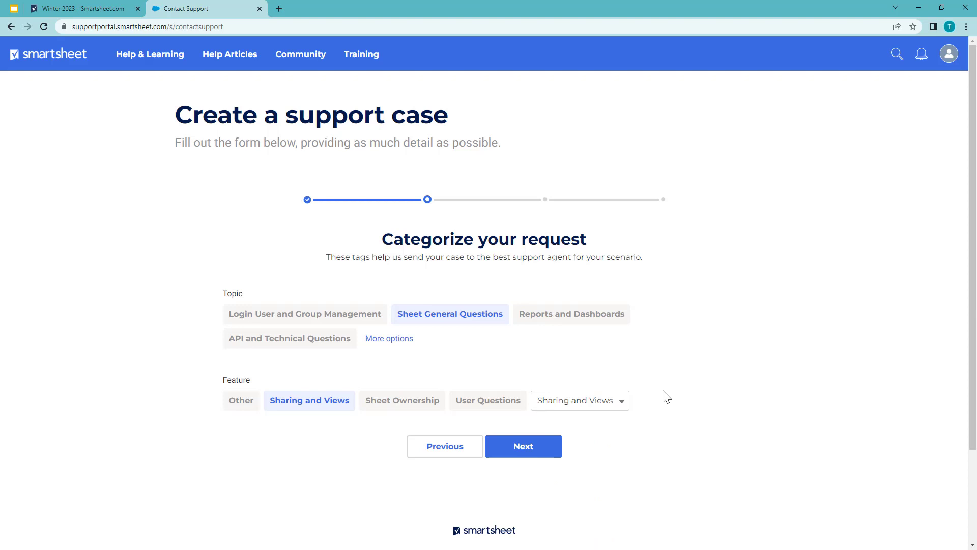
{"action": "left_click", "coordinate": [545, 449]}
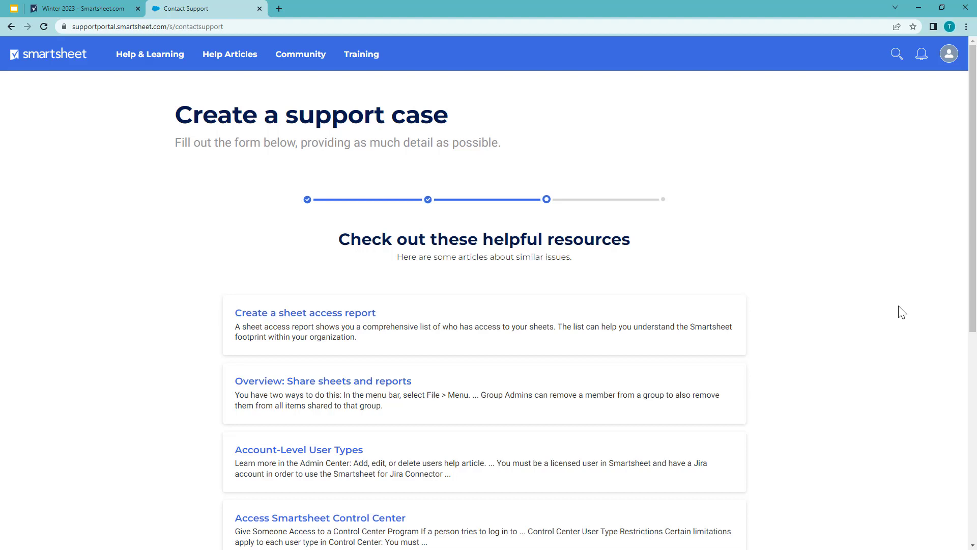
- Look through the suggested help articles and continue to the issue details without cancelling the request
{"action": "scroll", "coordinate": [903, 311], "scroll_direction": "down", "scroll_amount": 3}
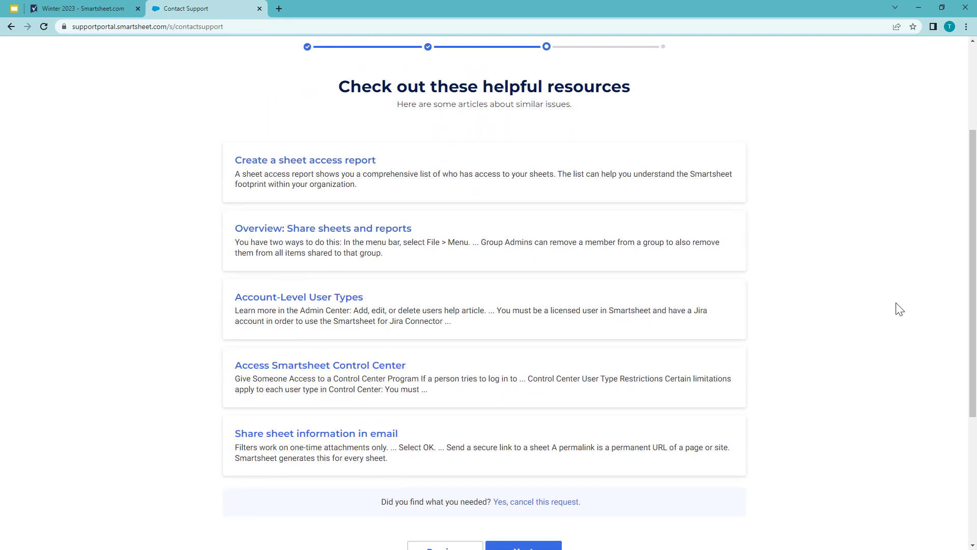
{"action": "scroll", "coordinate": [900, 309], "scroll_direction": "down", "scroll_amount": 1}
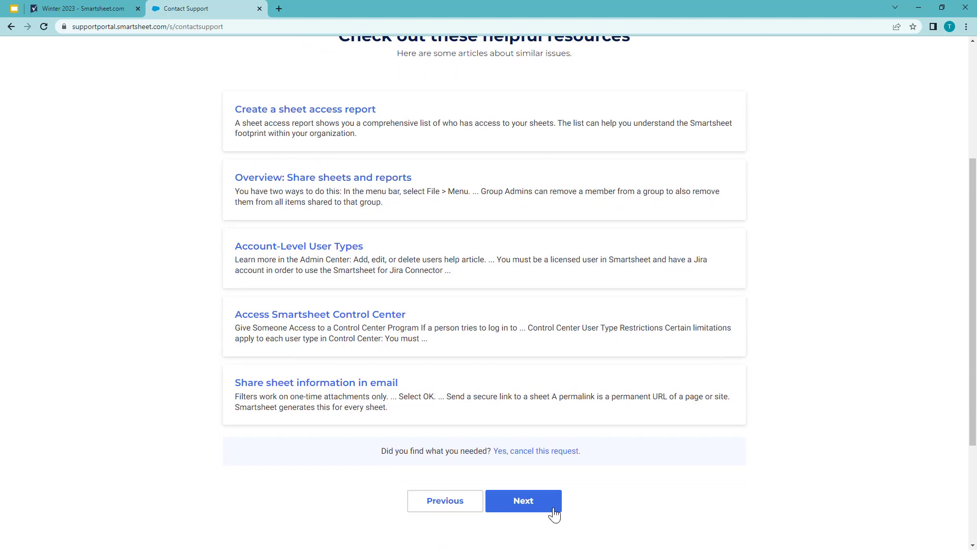
{"action": "left_click", "coordinate": [527, 507]}
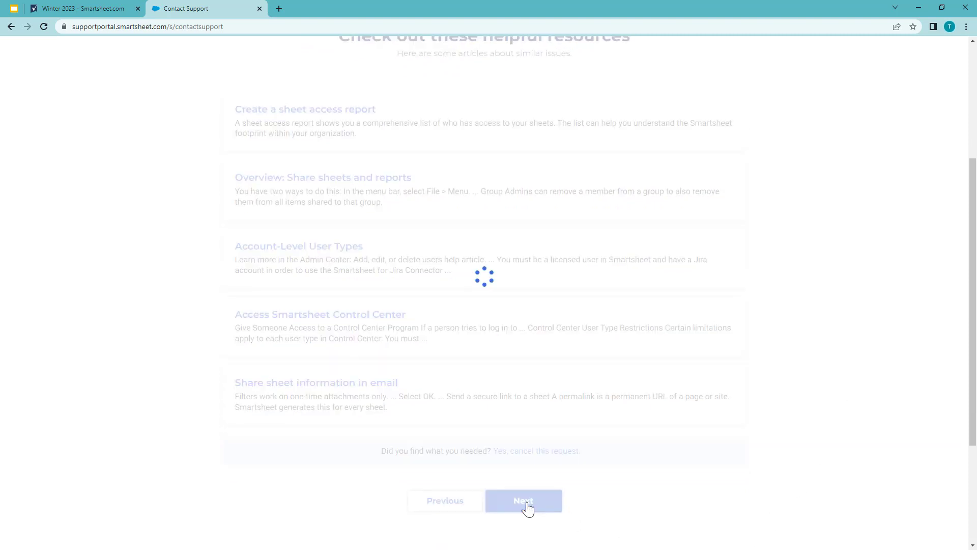
- Submit the support case with the contact's phone number filled in and open the submitted request
{"action": "scroll", "coordinate": [898, 358], "scroll_direction": "up", "scroll_amount": 2}
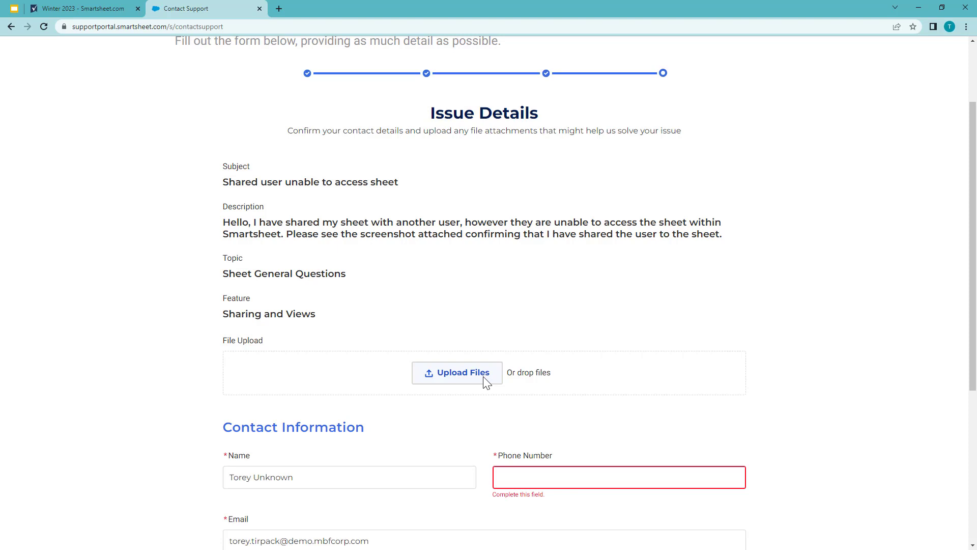
{"action": "scroll", "coordinate": [792, 341], "scroll_direction": "down", "scroll_amount": 3}
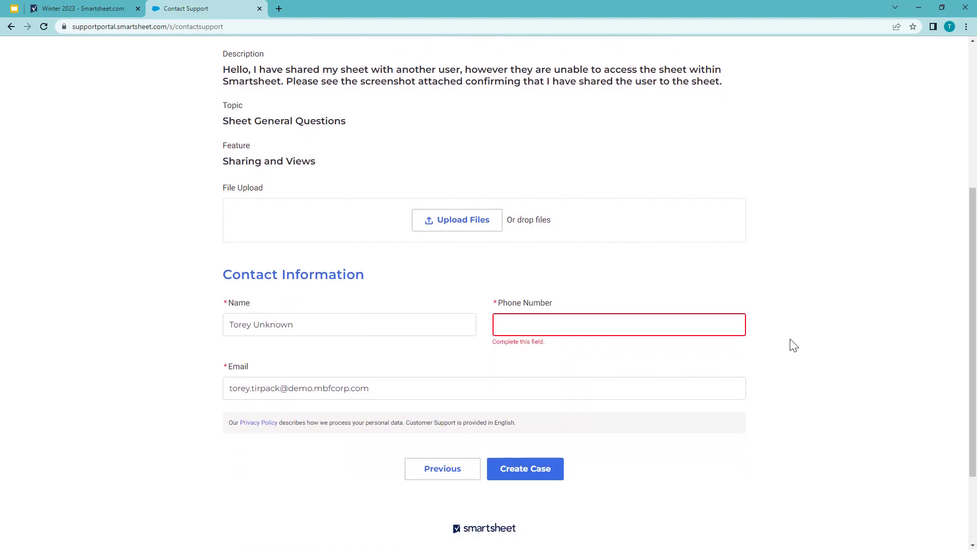
{"action": "left_click", "coordinate": [679, 325]}
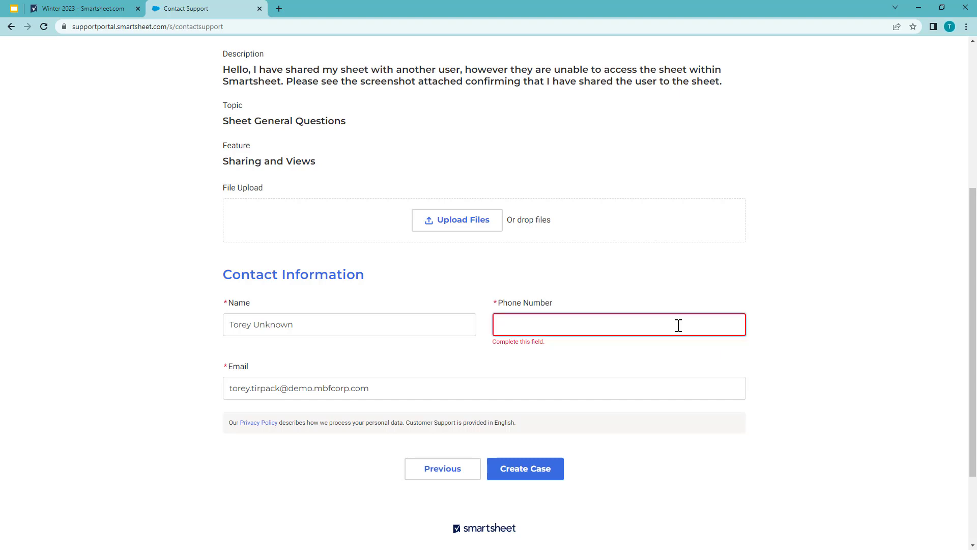
{"action": "type", "text": "000-000-0000"}
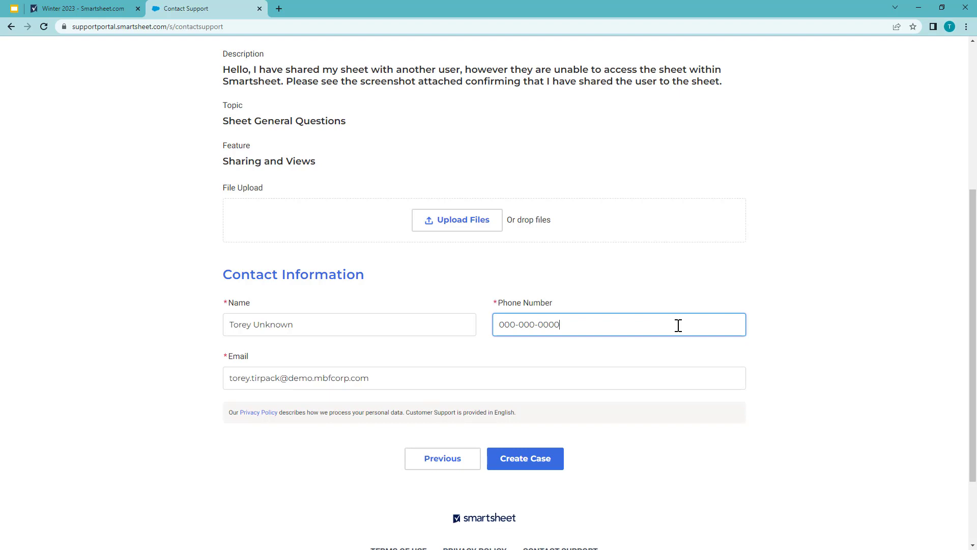
{"action": "left_click", "coordinate": [533, 465]}
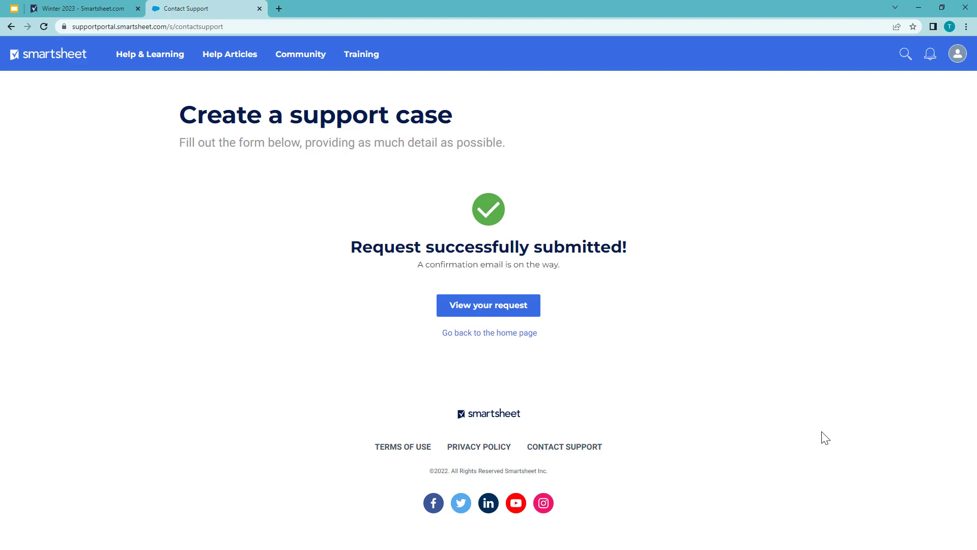
{"action": "left_click", "coordinate": [530, 316]}
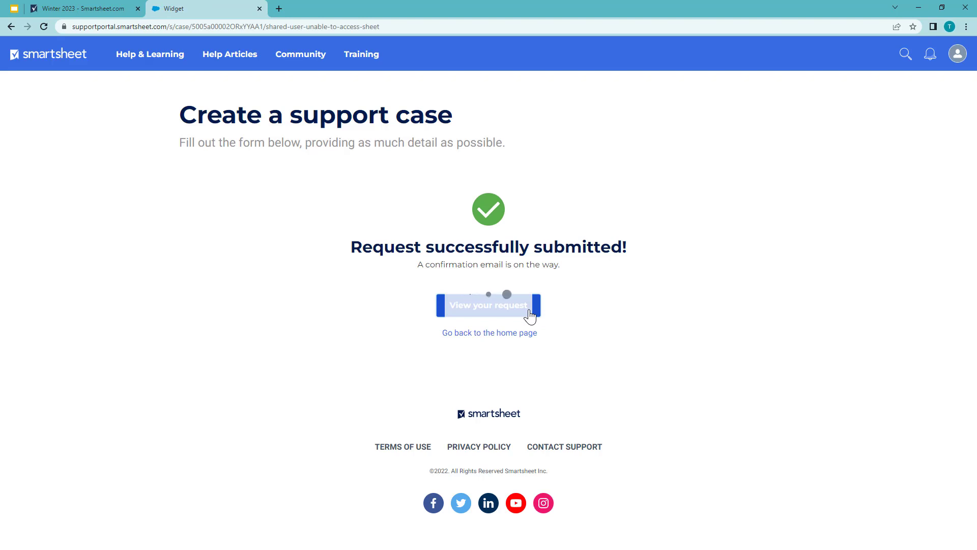
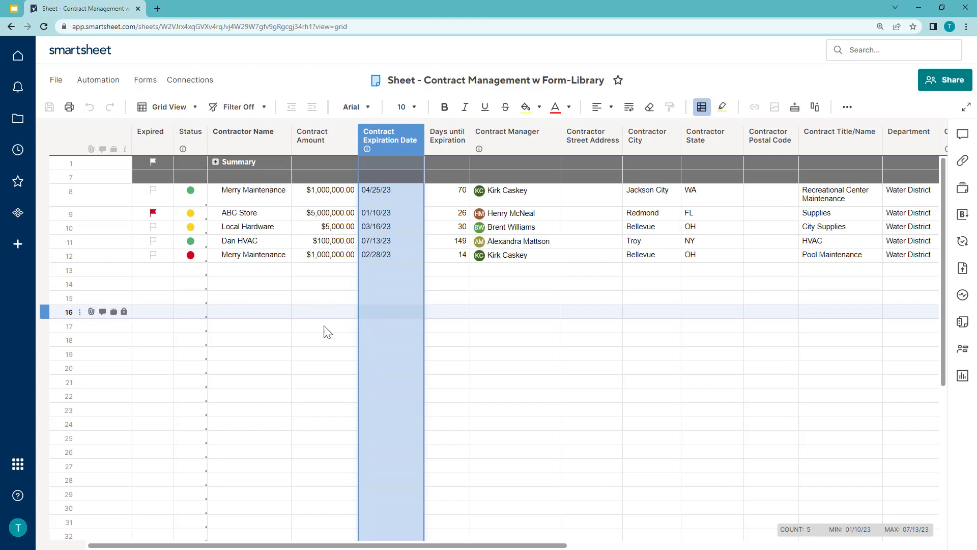
- Examine the trigger, conditions and alert action of the Contract Expiring 30-day Reminder workflow, and leave it without saving
{"action": "left_click", "coordinate": [111, 83]}
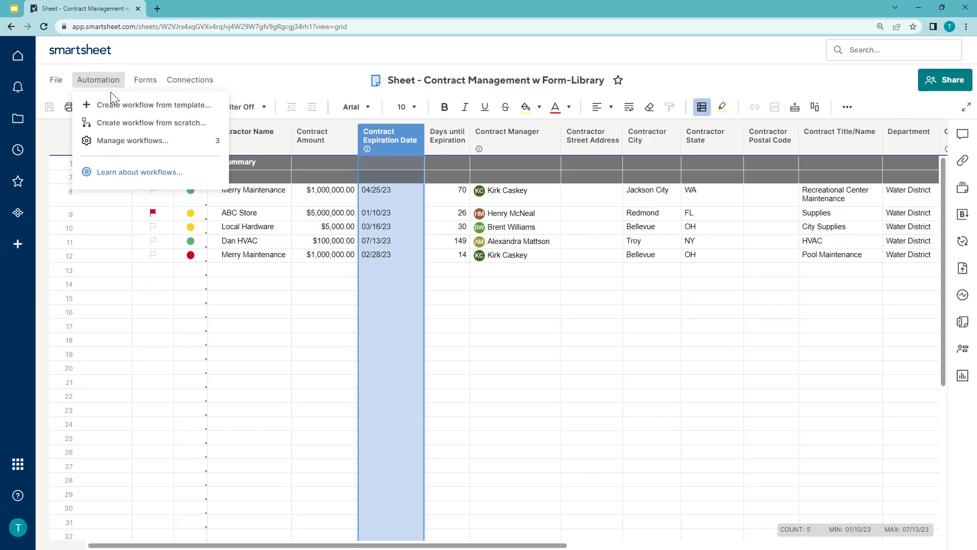
{"action": "left_click", "coordinate": [131, 143]}
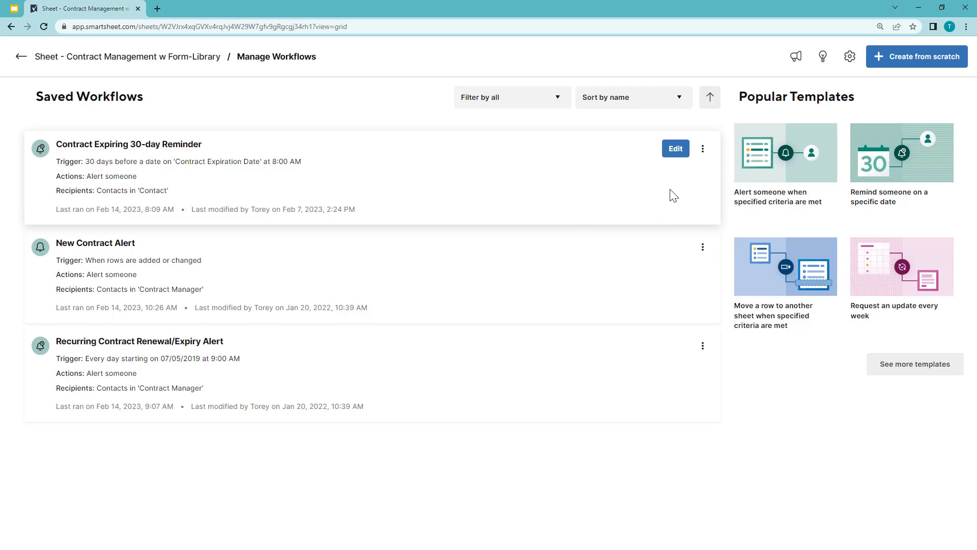
{"action": "left_click", "coordinate": [676, 149]}
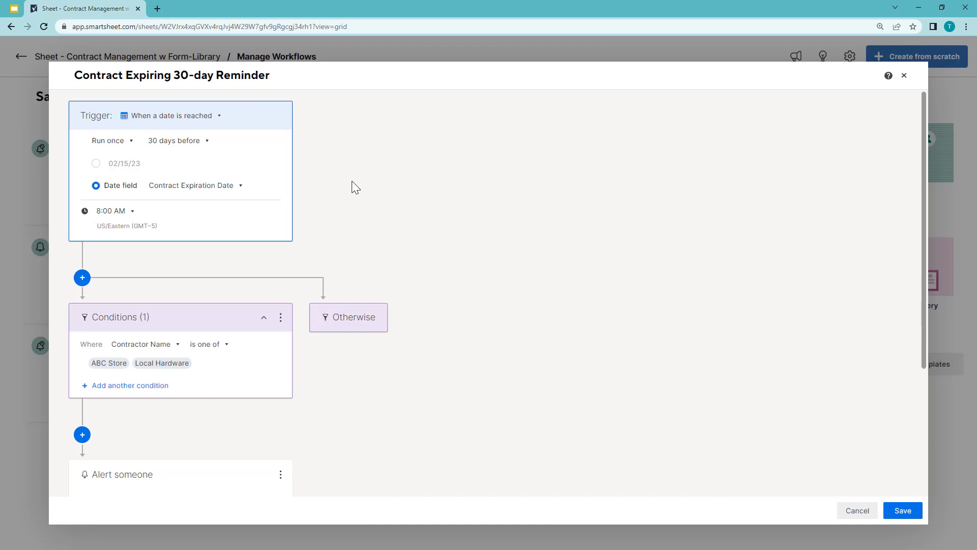
{"action": "scroll", "coordinate": [355, 183], "scroll_direction": "down", "scroll_amount": 2}
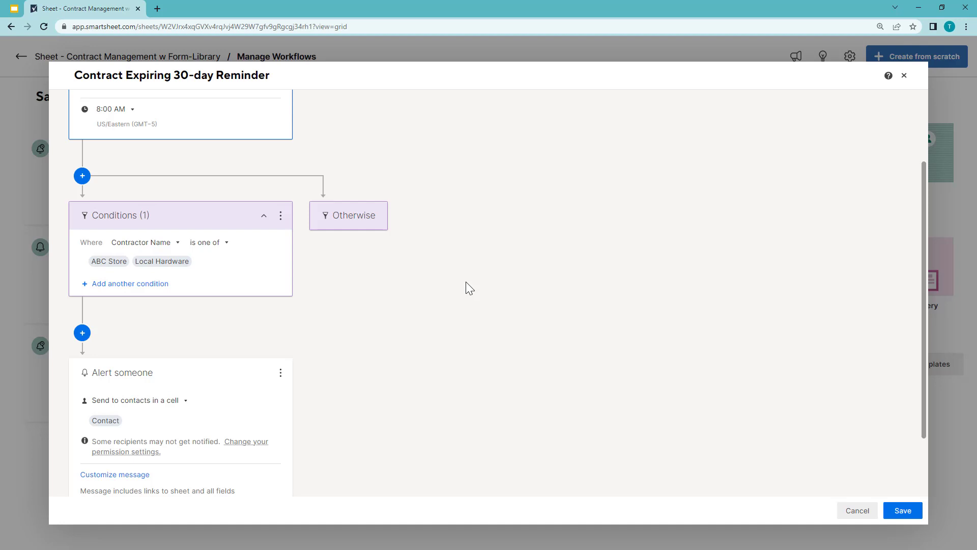
{"action": "scroll", "coordinate": [466, 283], "scroll_direction": "down", "scroll_amount": 2}
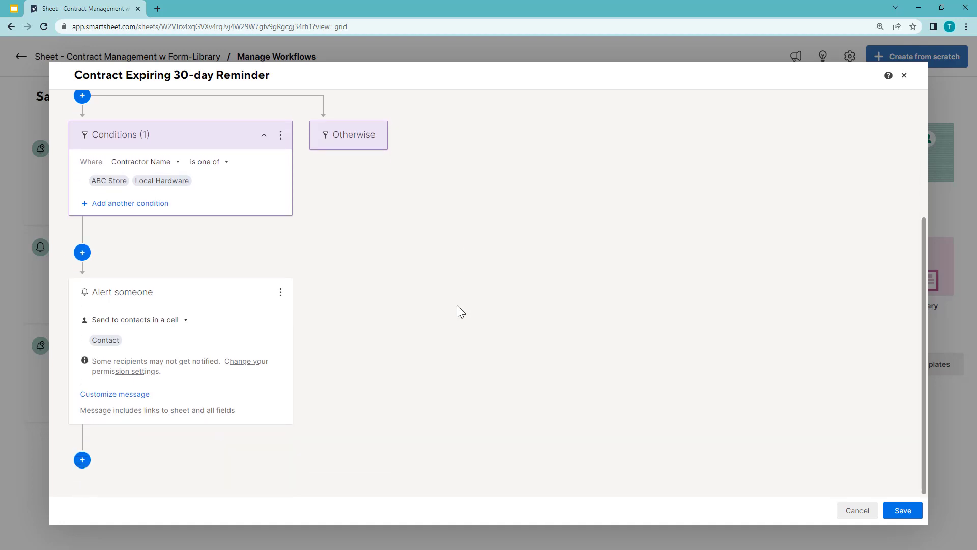
{"action": "scroll", "coordinate": [459, 305], "scroll_direction": "up", "scroll_amount": 4}
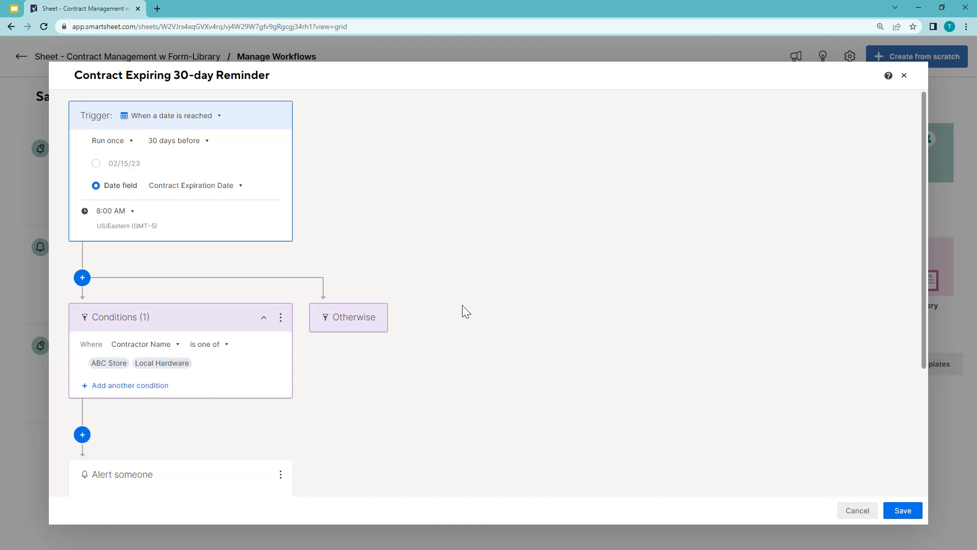
{"action": "left_click", "coordinate": [853, 514]}
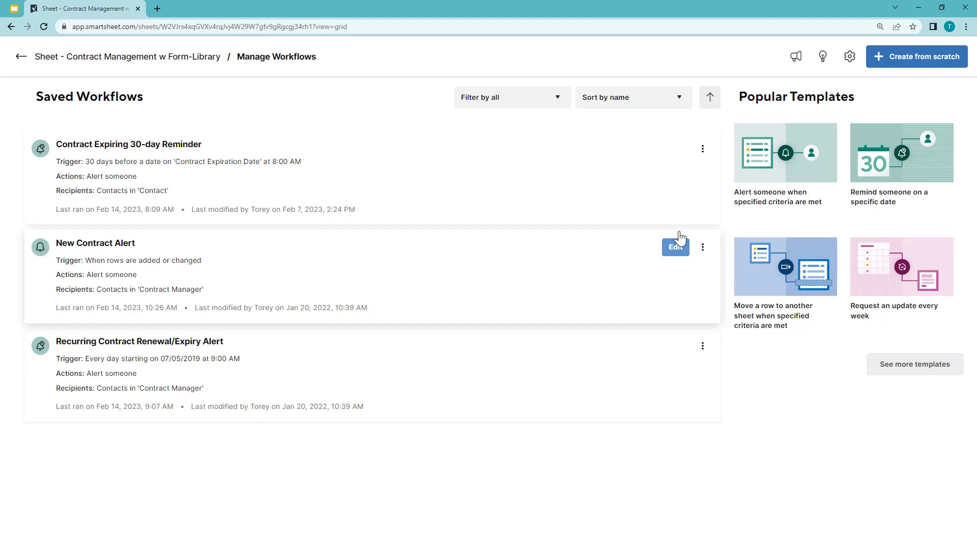
- Run the Contract Expiring 30-day Reminder workflow now on the entire sheet with notifications sent to yourself instead, and return to the sheet
{"action": "left_click", "coordinate": [703, 150]}
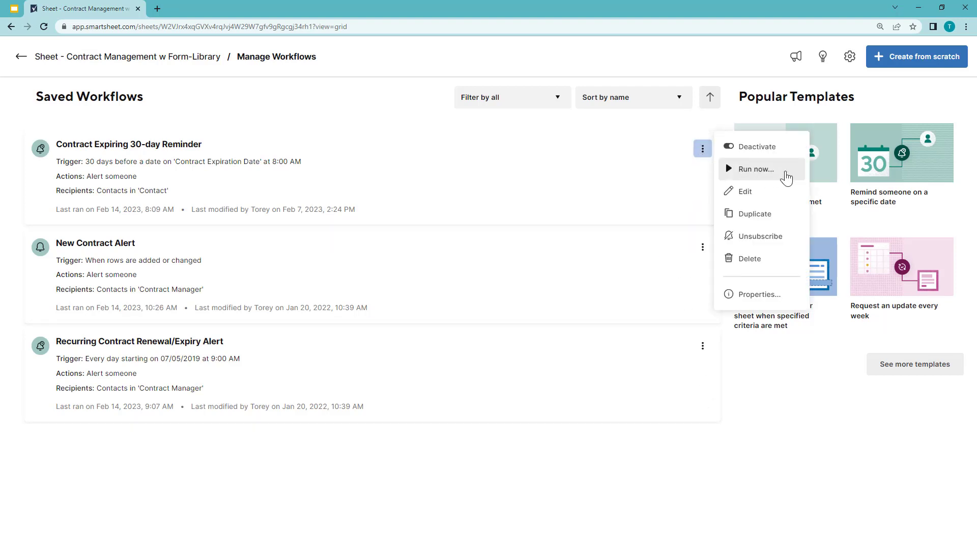
{"action": "left_click", "coordinate": [786, 173]}
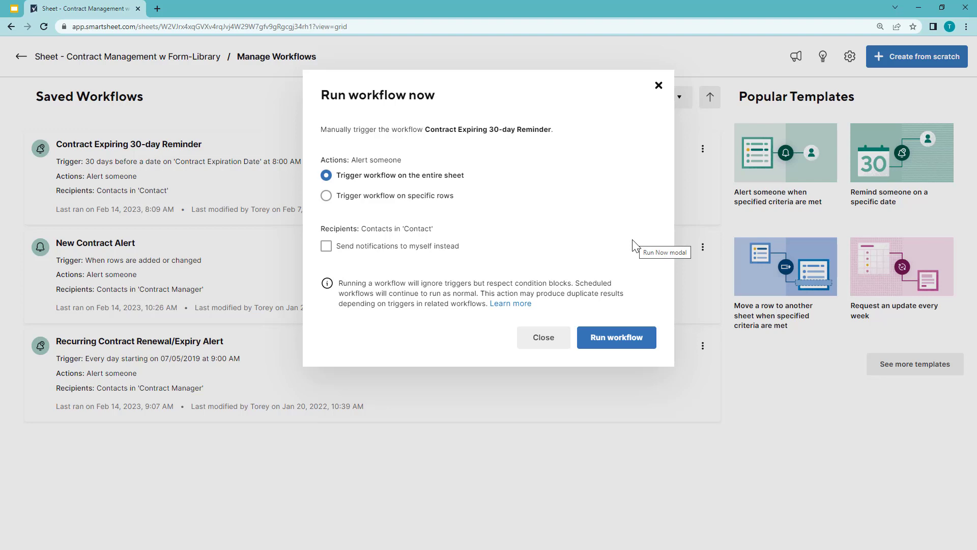
{"action": "left_click", "coordinate": [326, 196]}
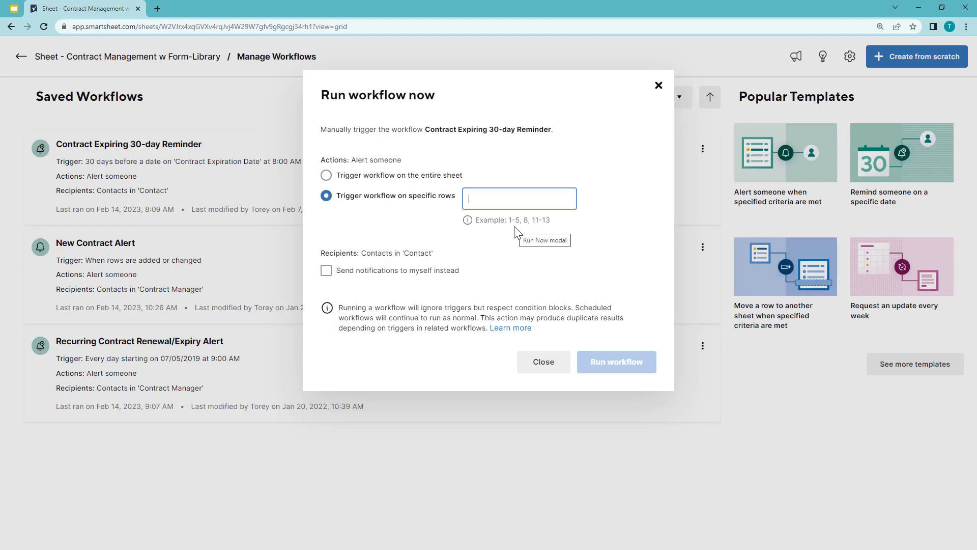
{"action": "left_click", "coordinate": [460, 176]}
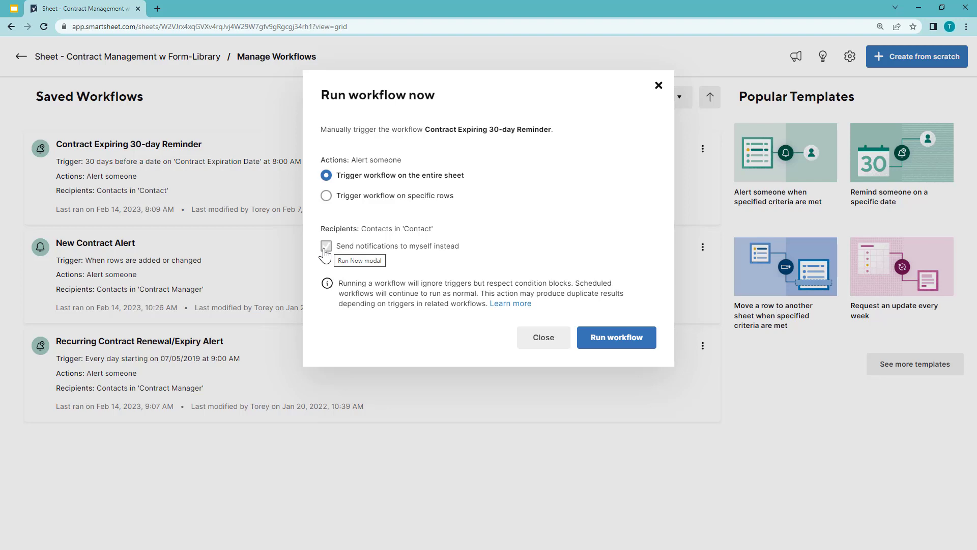
{"action": "left_click", "coordinate": [325, 254]}
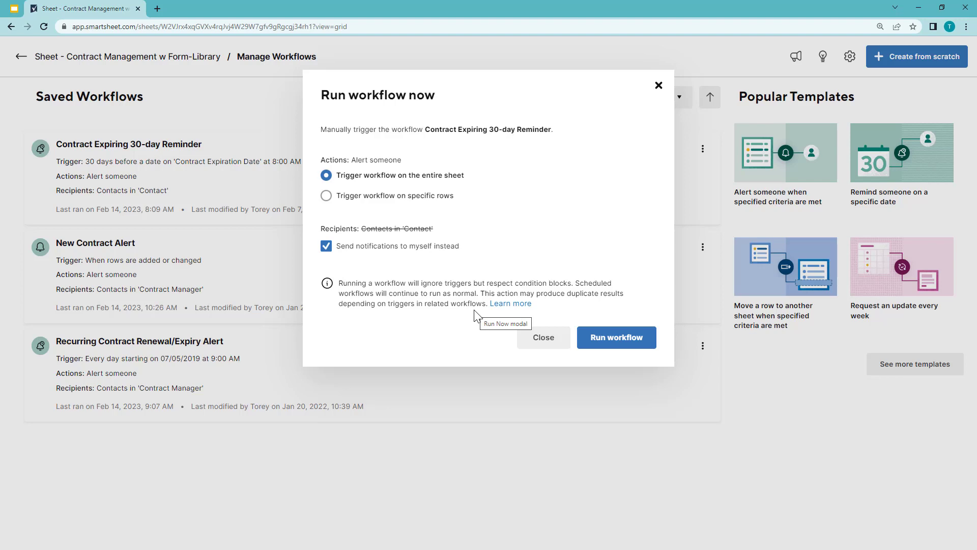
{"action": "left_click", "coordinate": [629, 345]}
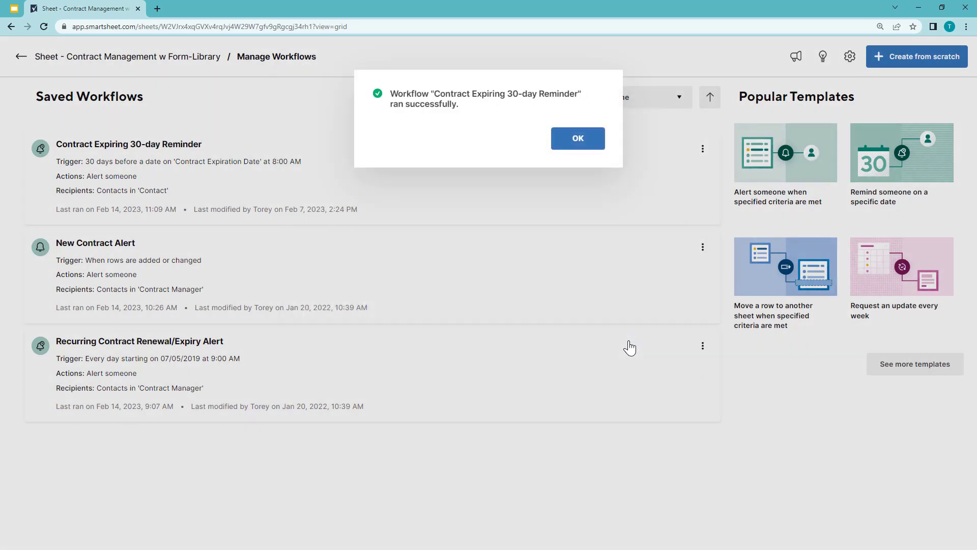
{"action": "left_click", "coordinate": [579, 144]}
{"action": "left_click", "coordinate": [26, 62]}
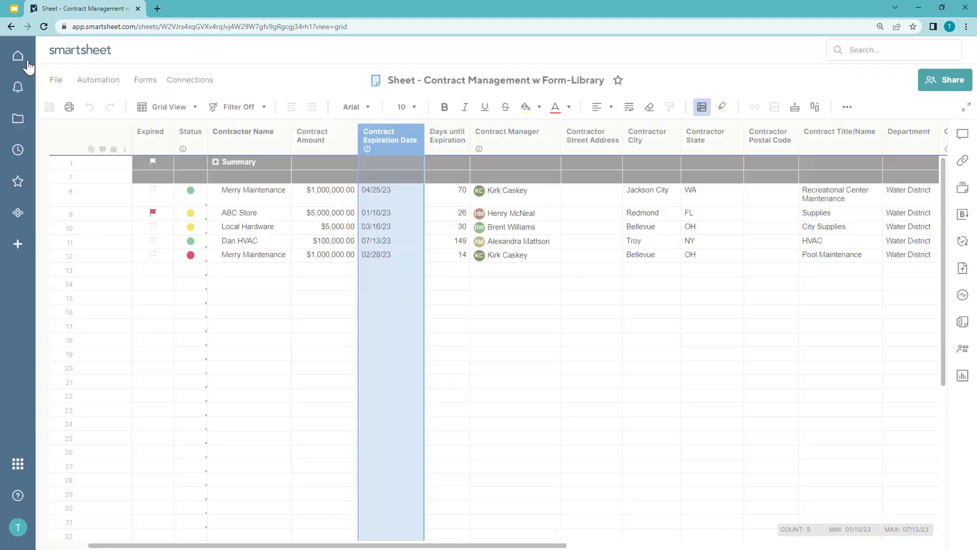
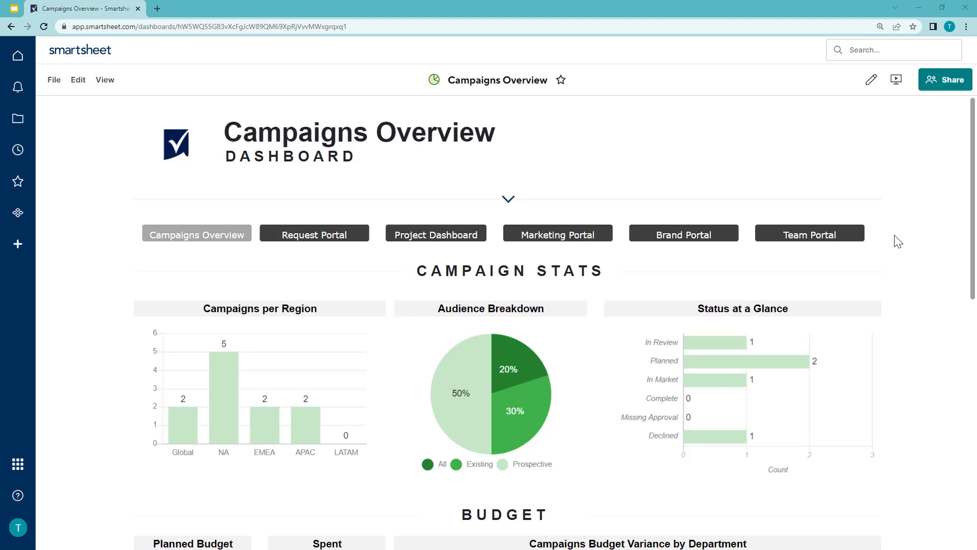
- Visit the Request Portal and Project Dashboard through their title widgets, and return to the Campaigns Overview dashboard
{"action": "left_click", "coordinate": [355, 244]}
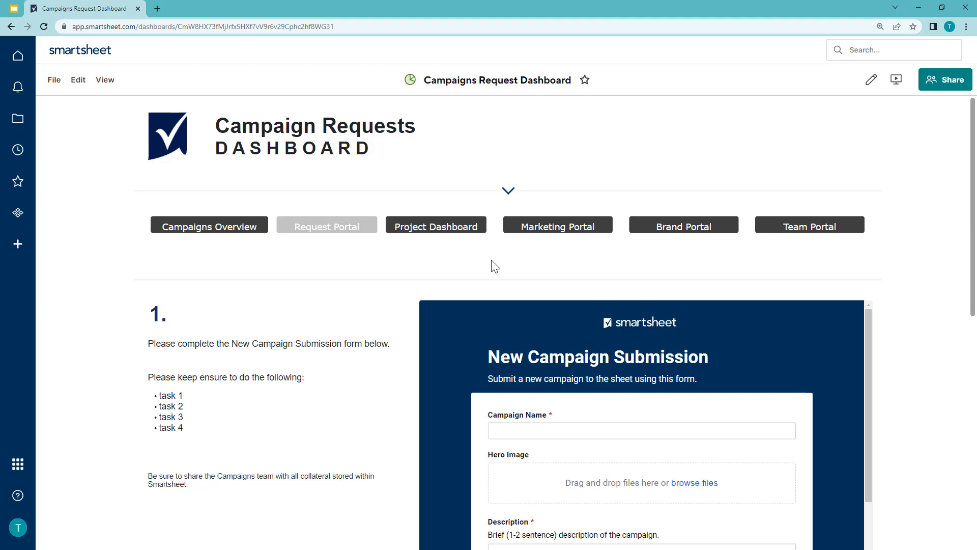
{"action": "left_click", "coordinate": [472, 227]}
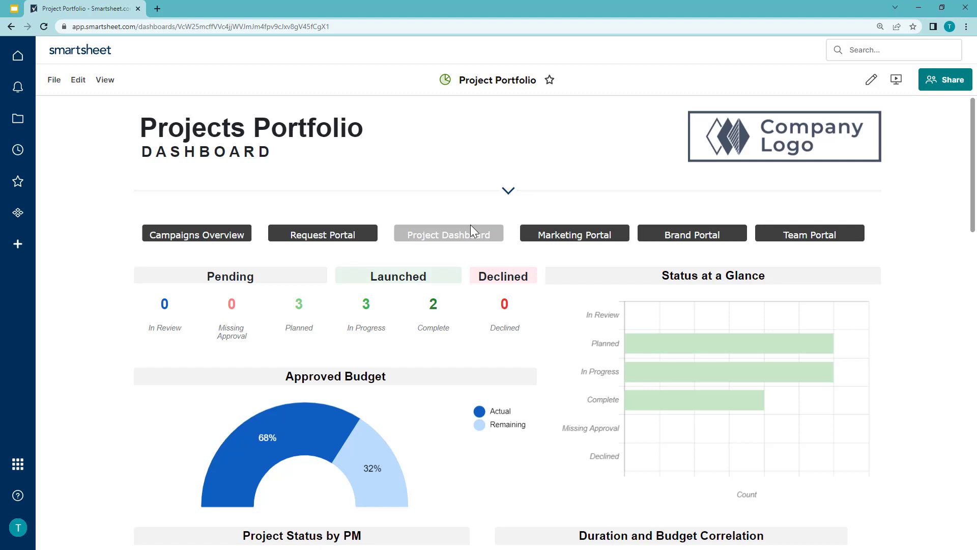
{"action": "left_click", "coordinate": [235, 238]}
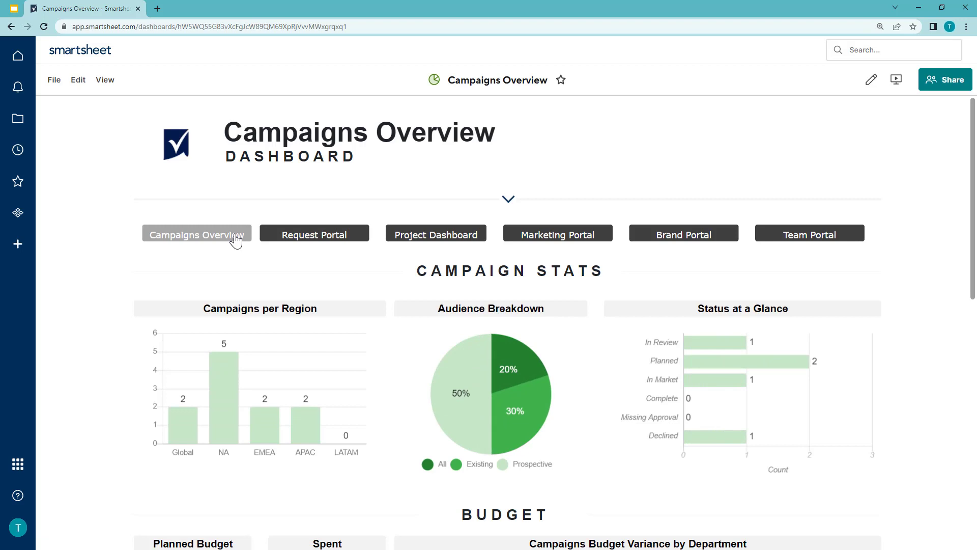
- Put the Campaigns Overview dashboard into edit mode and open the settings of the Marketing Portal title widget
{"action": "left_click", "coordinate": [79, 81]}
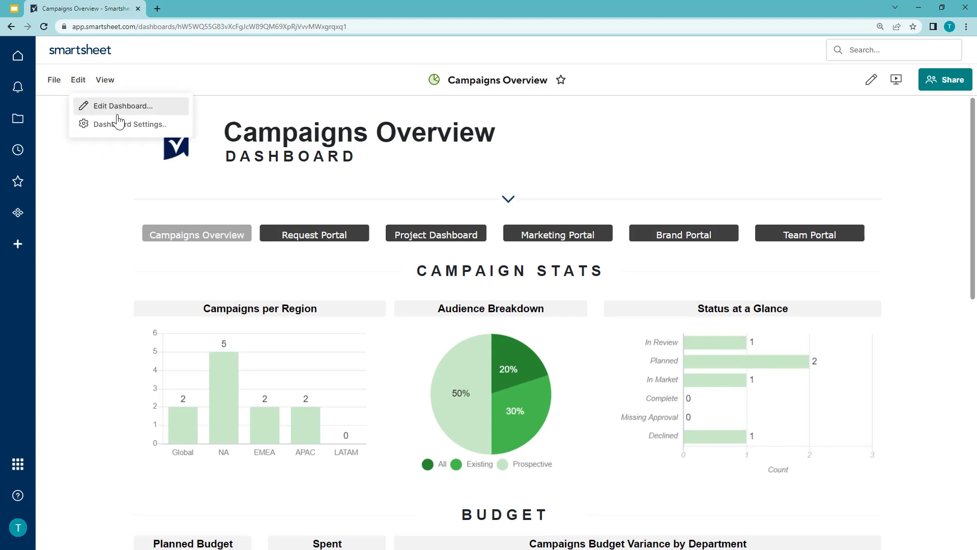
{"action": "left_click", "coordinate": [175, 108]}
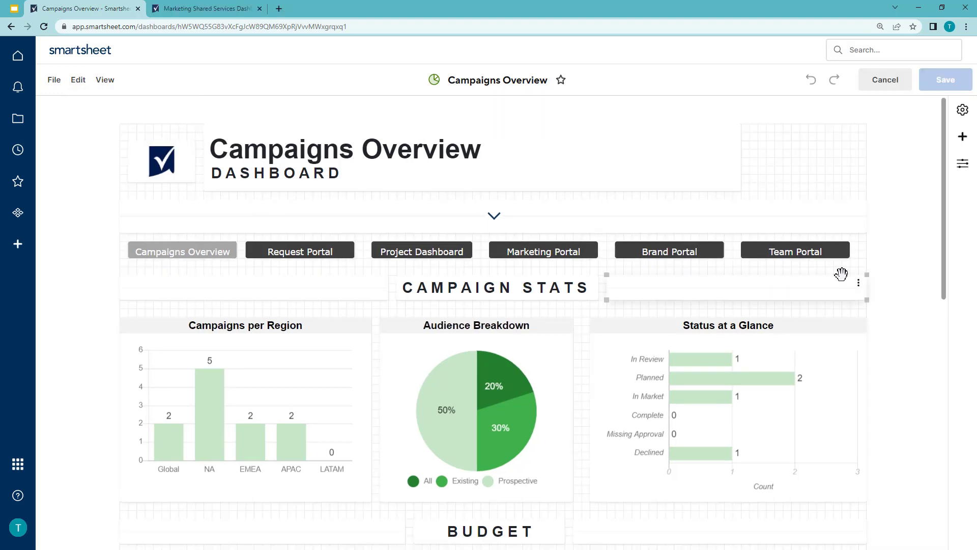
{"action": "left_click", "coordinate": [544, 250]}
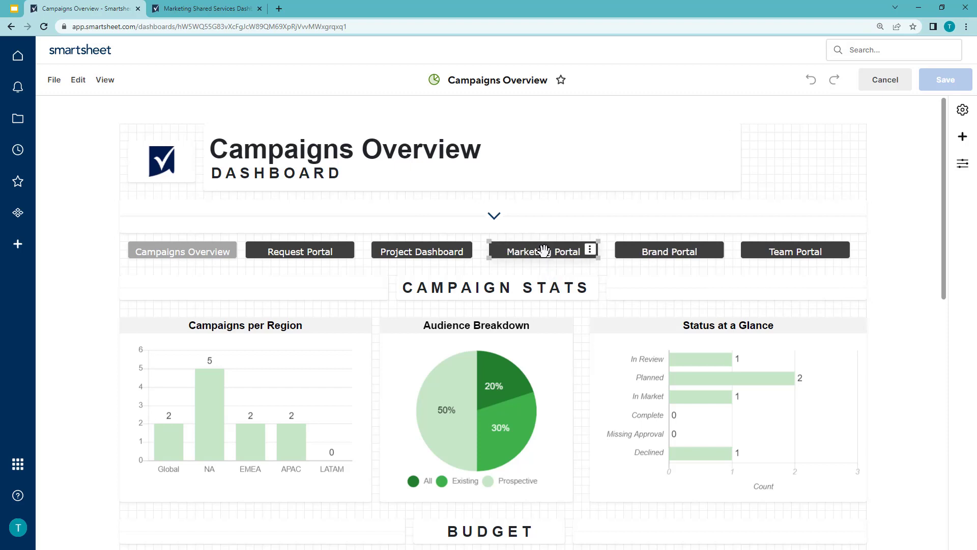
{"action": "left_click", "coordinate": [543, 250]}
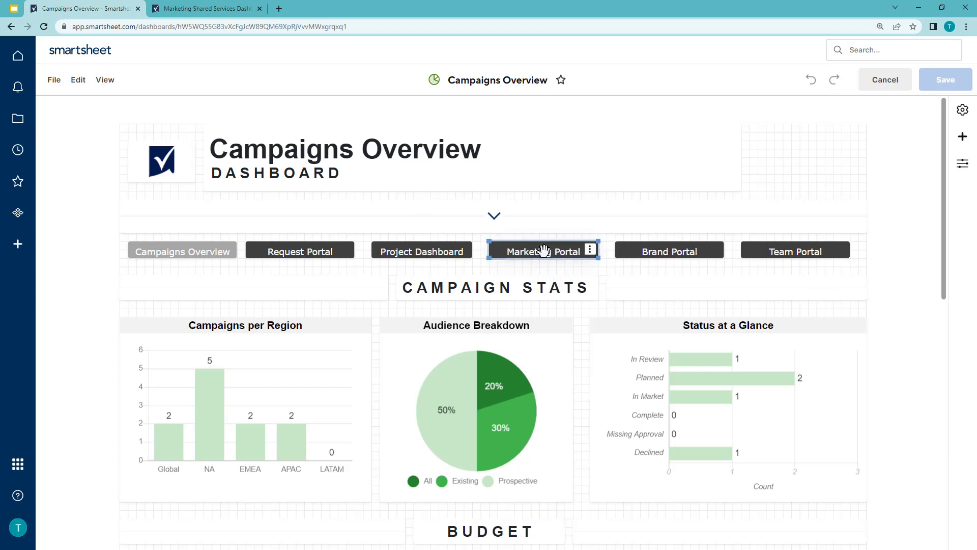
{"action": "double_click", "coordinate": [544, 250]}
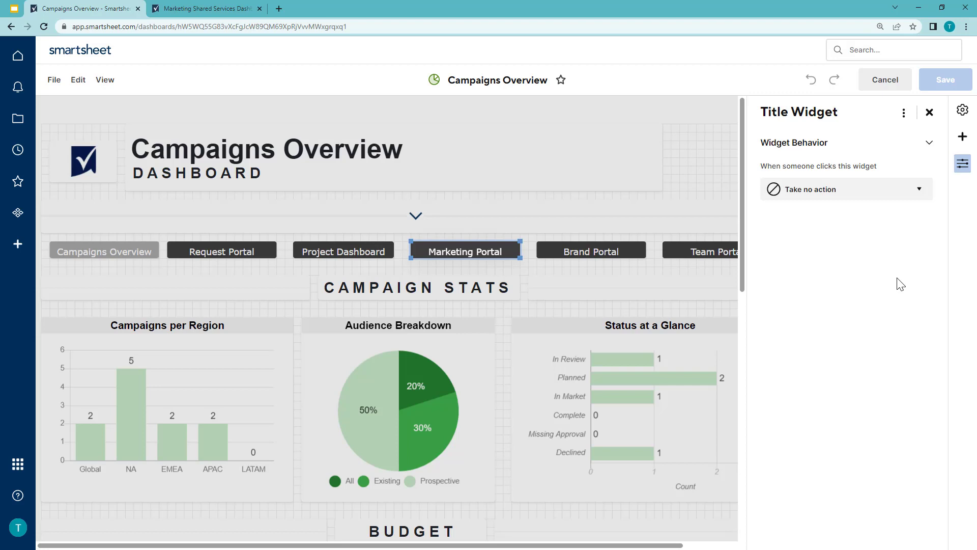
- Set the Marketing Portal title widget's behavior to Open another site
{"action": "left_click", "coordinate": [925, 198]}
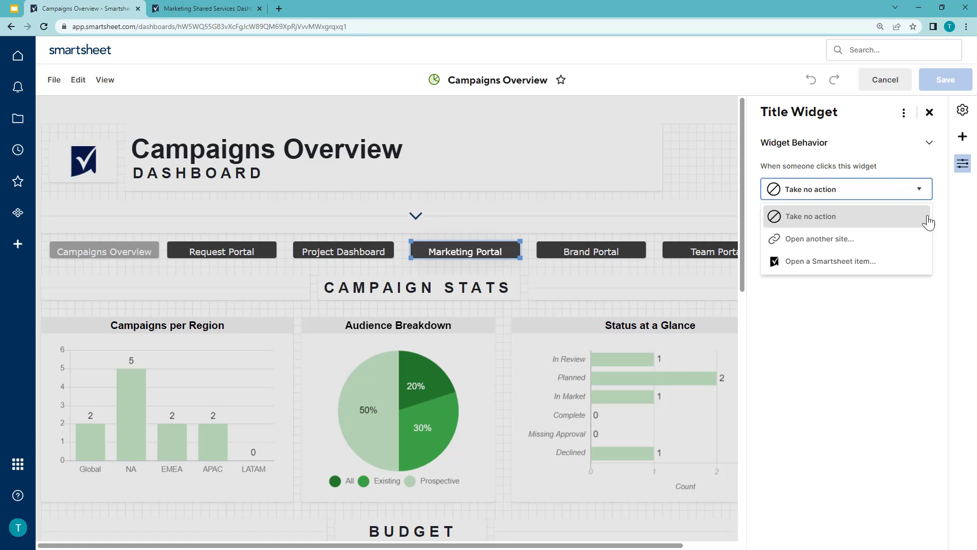
{"action": "left_click", "coordinate": [911, 239]}
{"action": "left_click", "coordinate": [857, 219]}
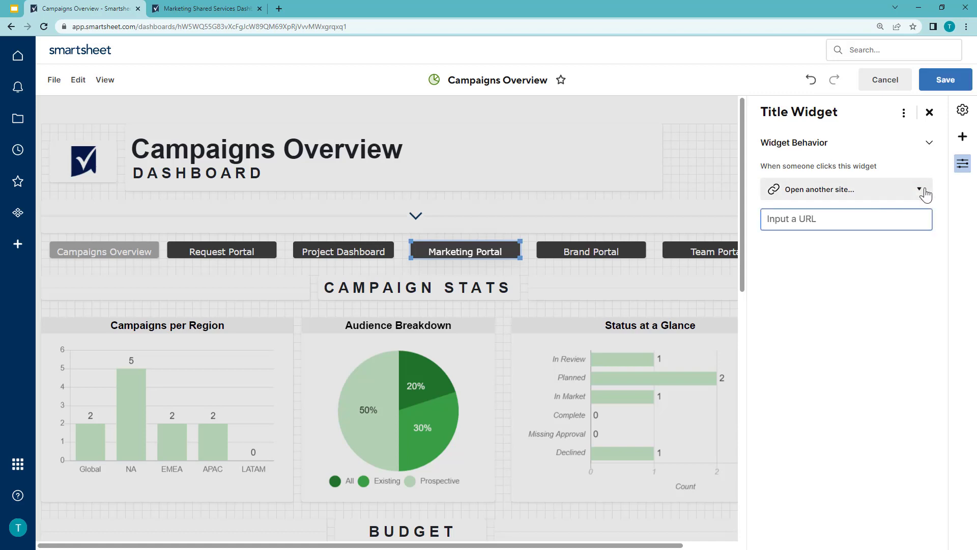
- Set the Marketing Portal widget to open a Smartsheet item, choosing the Marketing Shared Services Dashboard in the Winter 2023 folder
{"action": "left_click", "coordinate": [921, 192]}
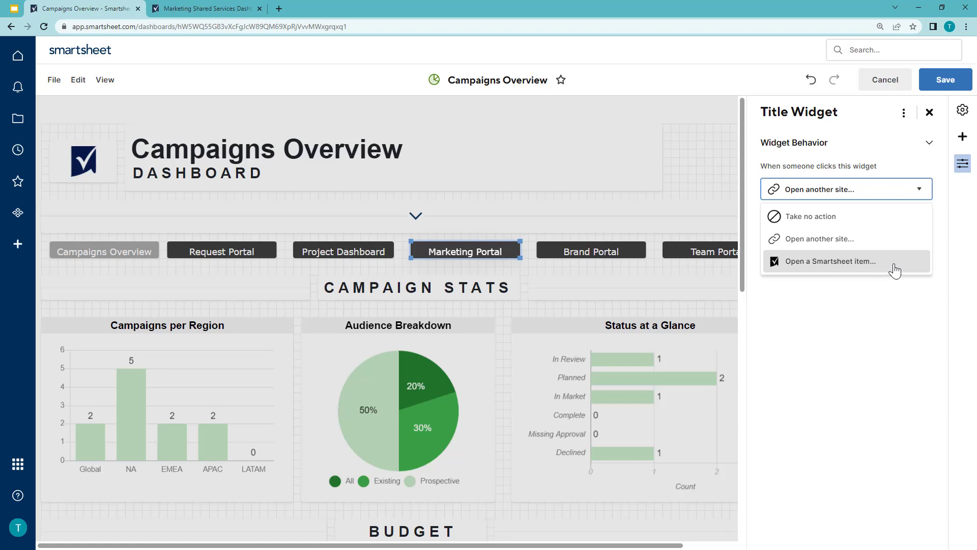
{"action": "left_click", "coordinate": [895, 271]}
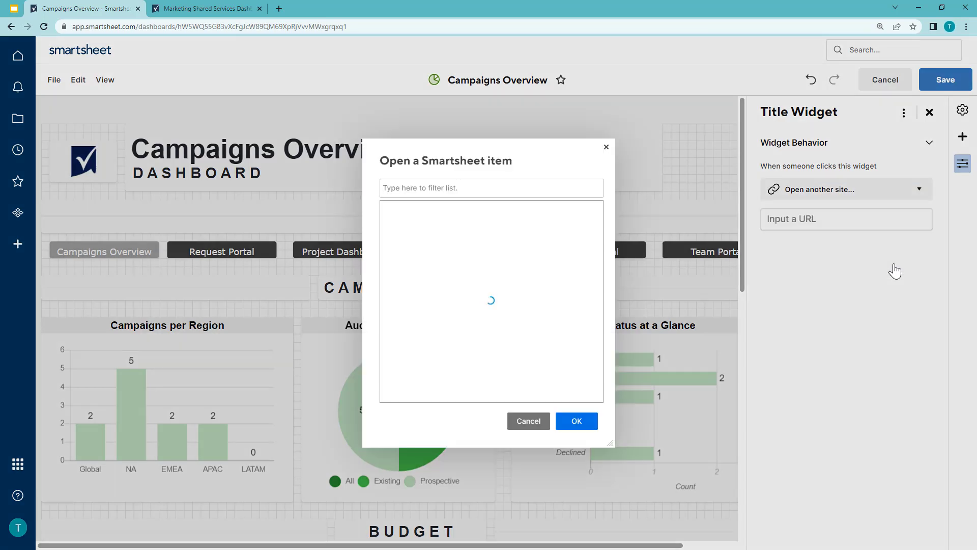
{"action": "left_click", "coordinate": [500, 188]}
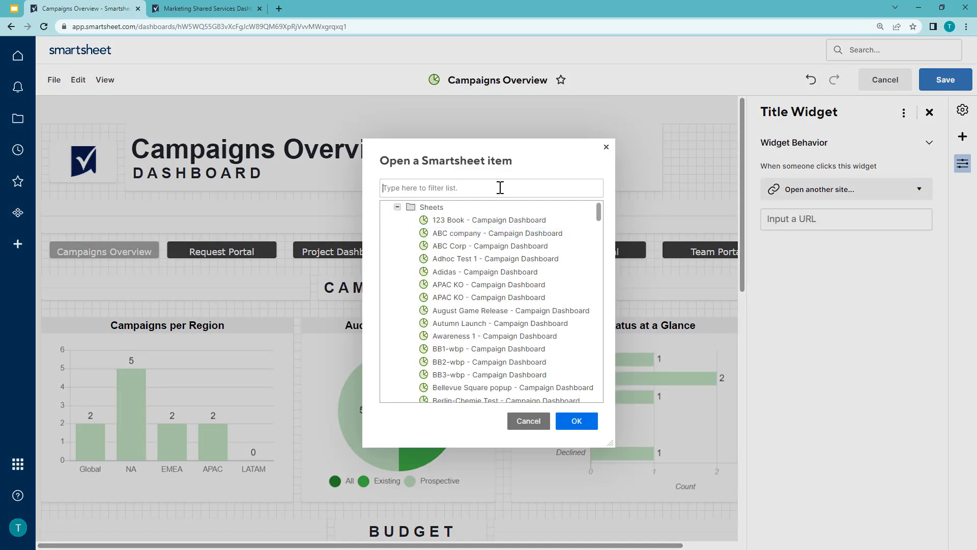
{"action": "left_click", "coordinate": [398, 207]}
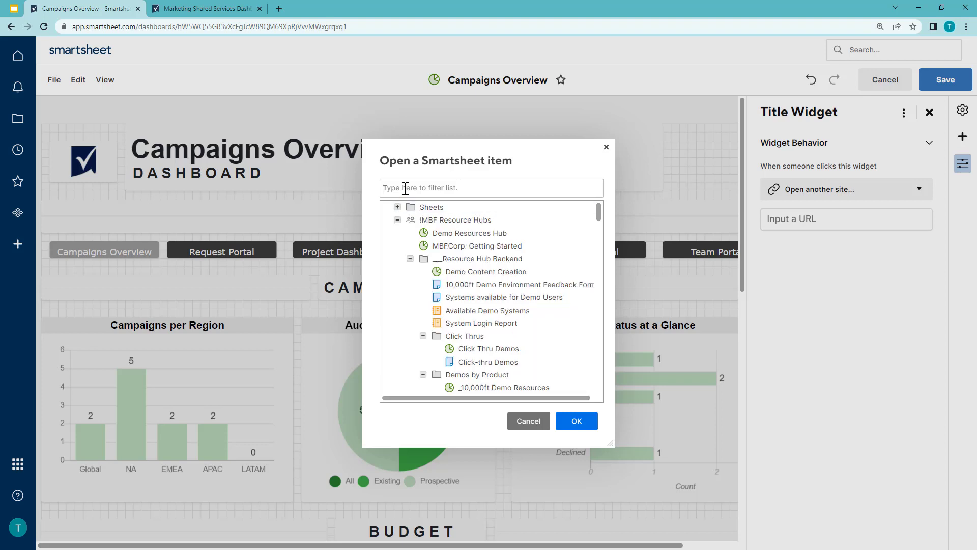
{"action": "type", "text": "marketing"}
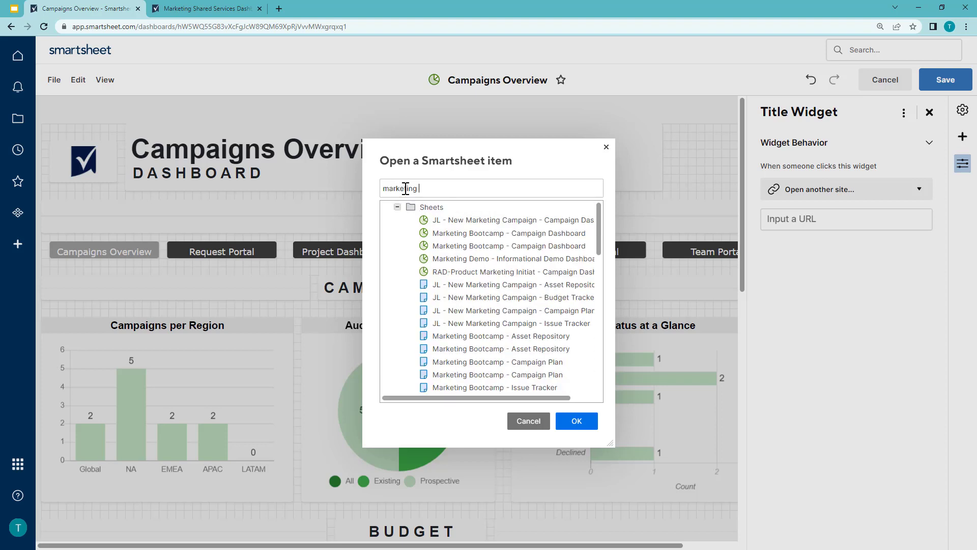
{"action": "type", "text": " shared ser"}
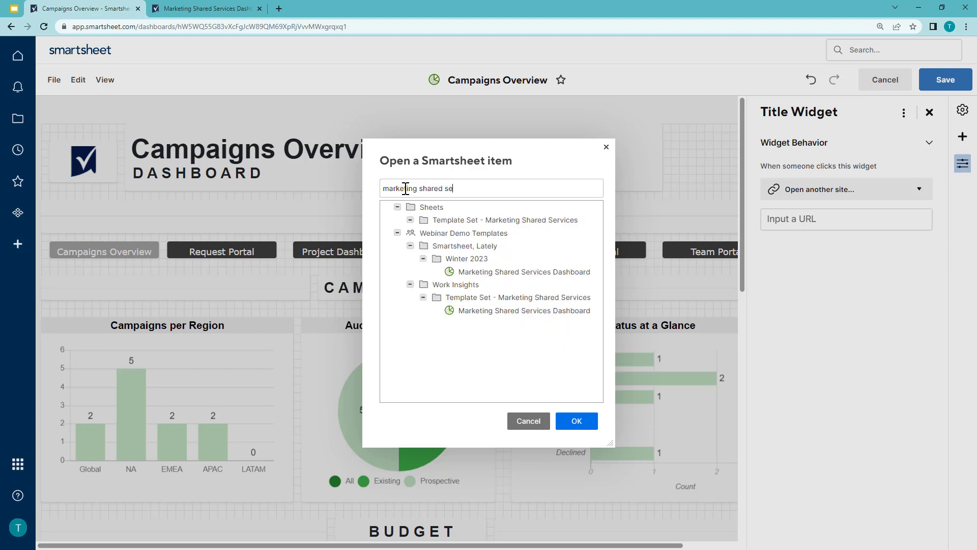
{"action": "left_click", "coordinate": [487, 273]}
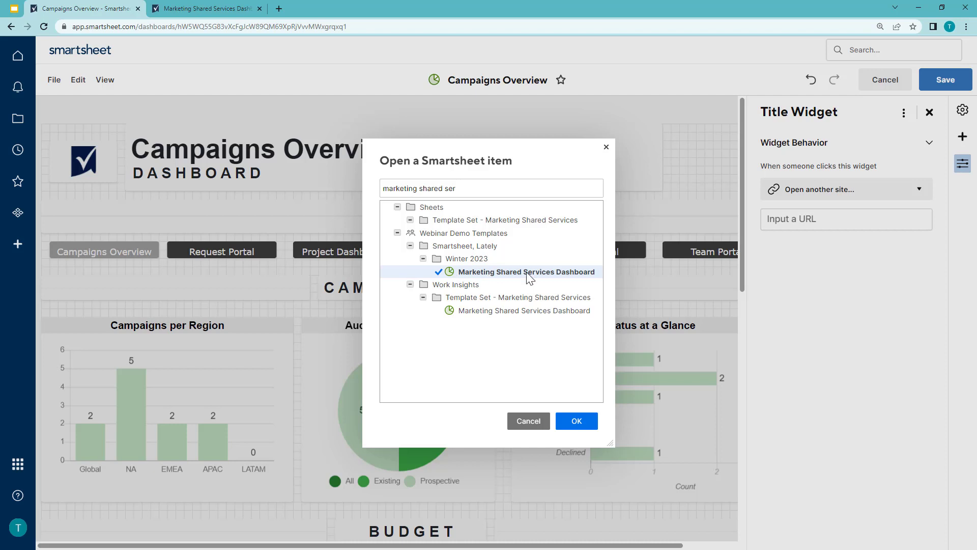
{"action": "left_click", "coordinate": [582, 421]}
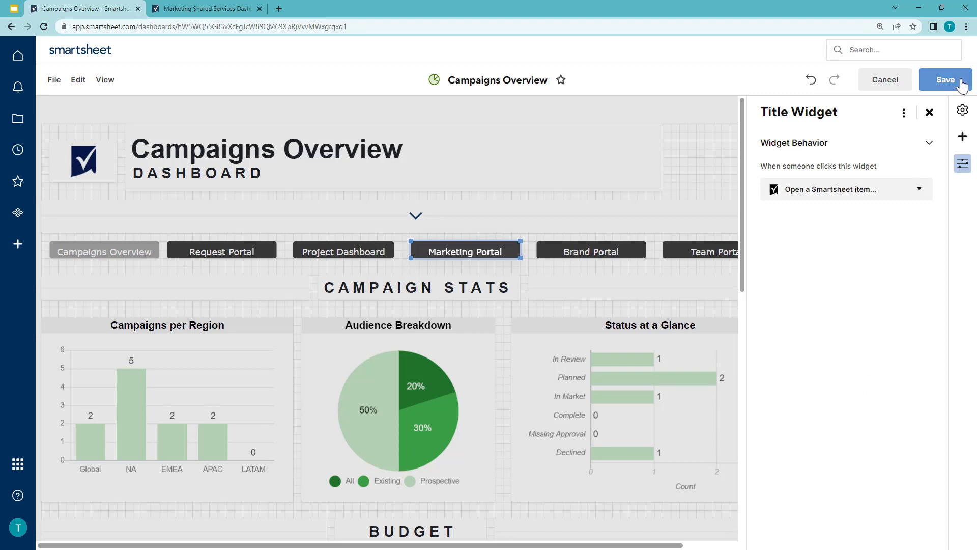
- Save the Campaigns Overview dashboard and test the link on its Marketing Portal widget
{"action": "left_click", "coordinate": [962, 82]}
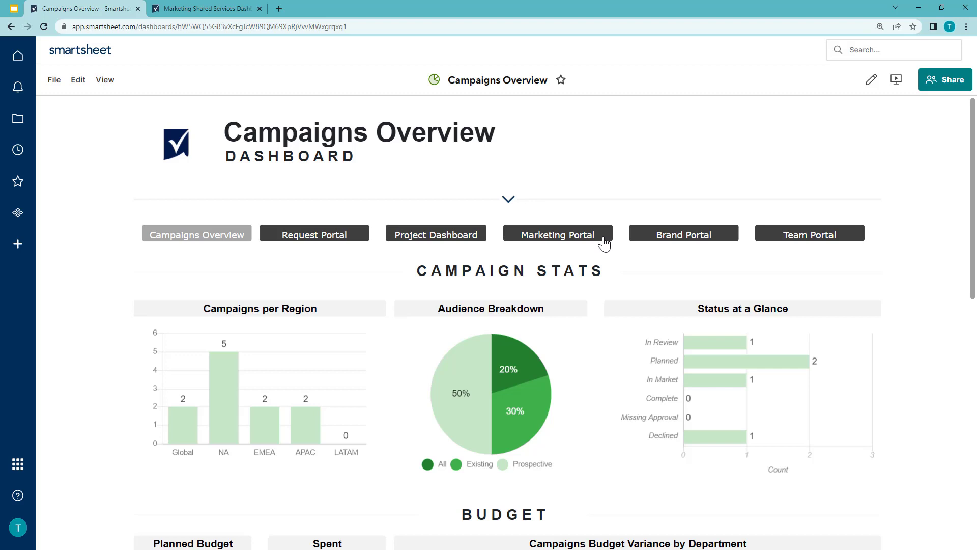
{"action": "left_click", "coordinate": [604, 244]}
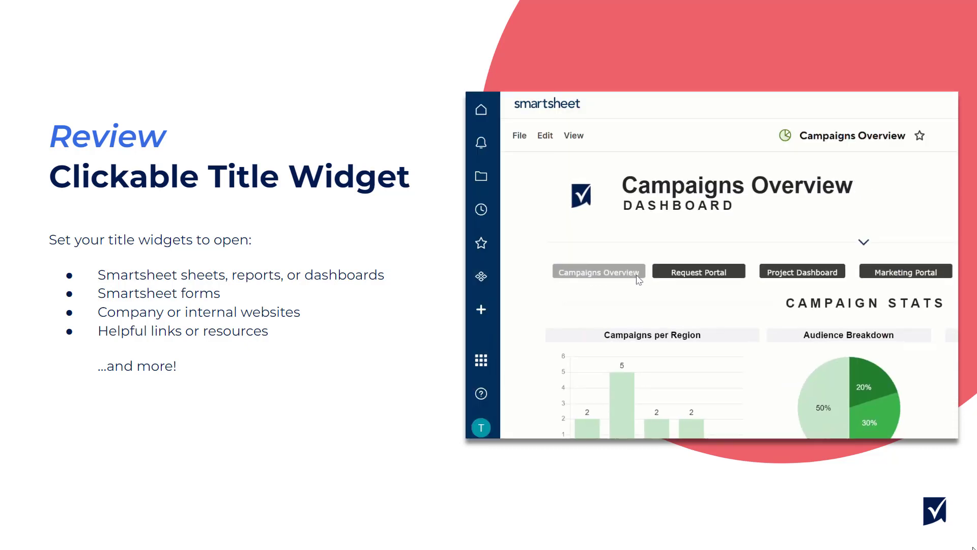
{"action": "left_click", "coordinate": [742, 276]}
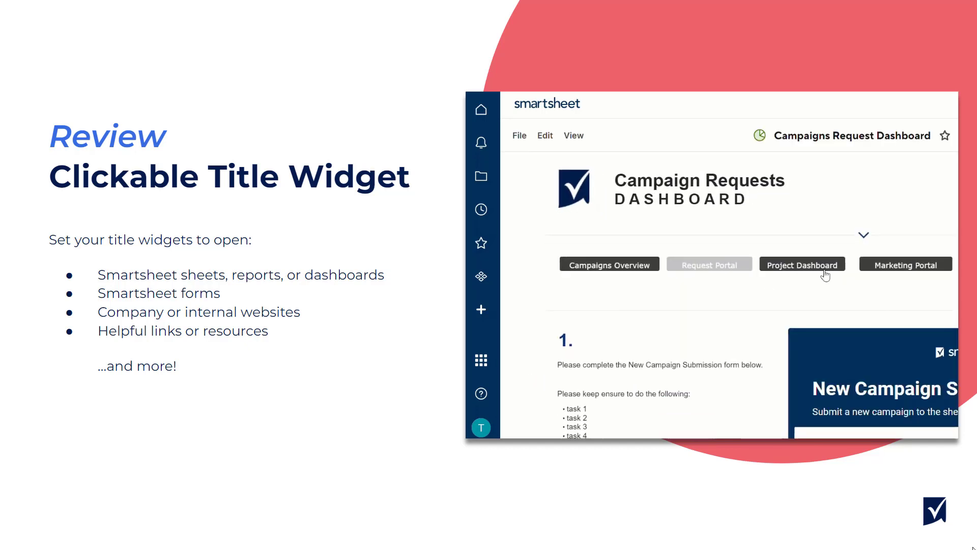
{"action": "left_click", "coordinate": [838, 268]}
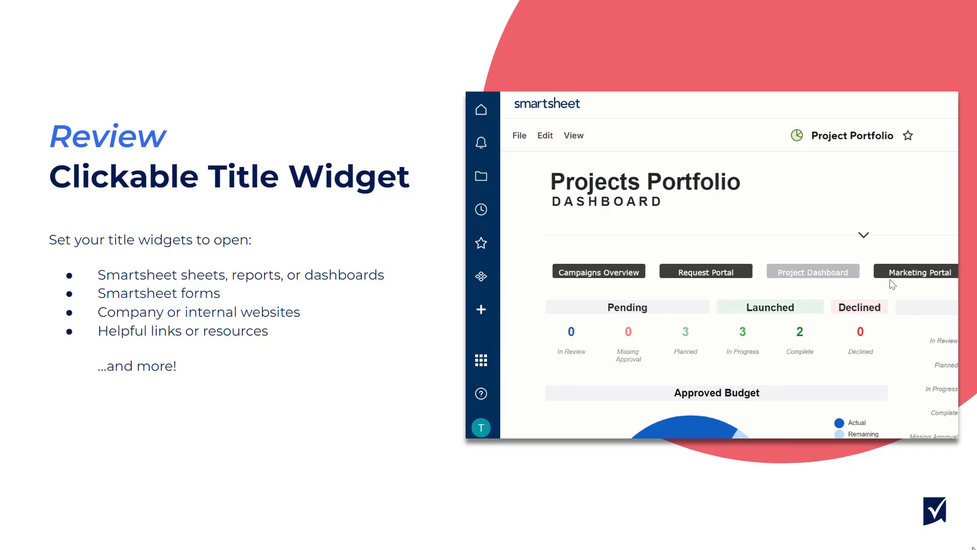
{"action": "left_click", "coordinate": [636, 278]}
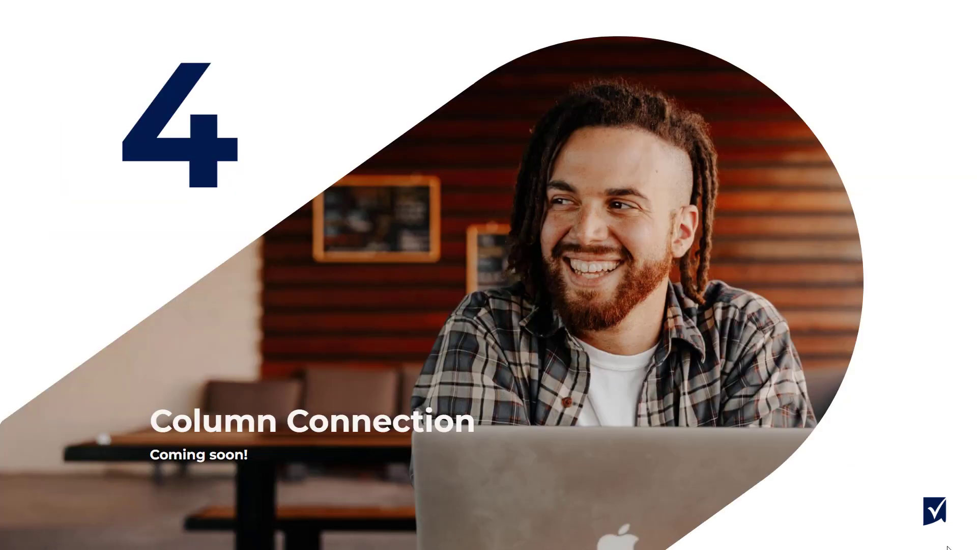